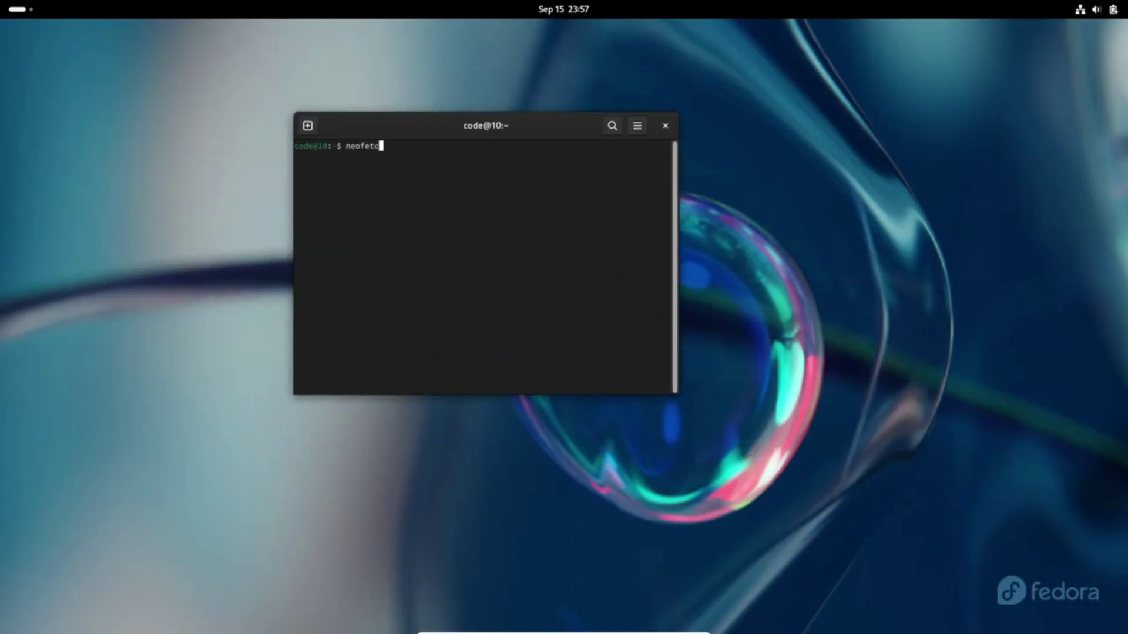
- Run neofetch, highlight the 'DE: GNOME 45.rc' line, close the terminal and open Activities
key("Return")
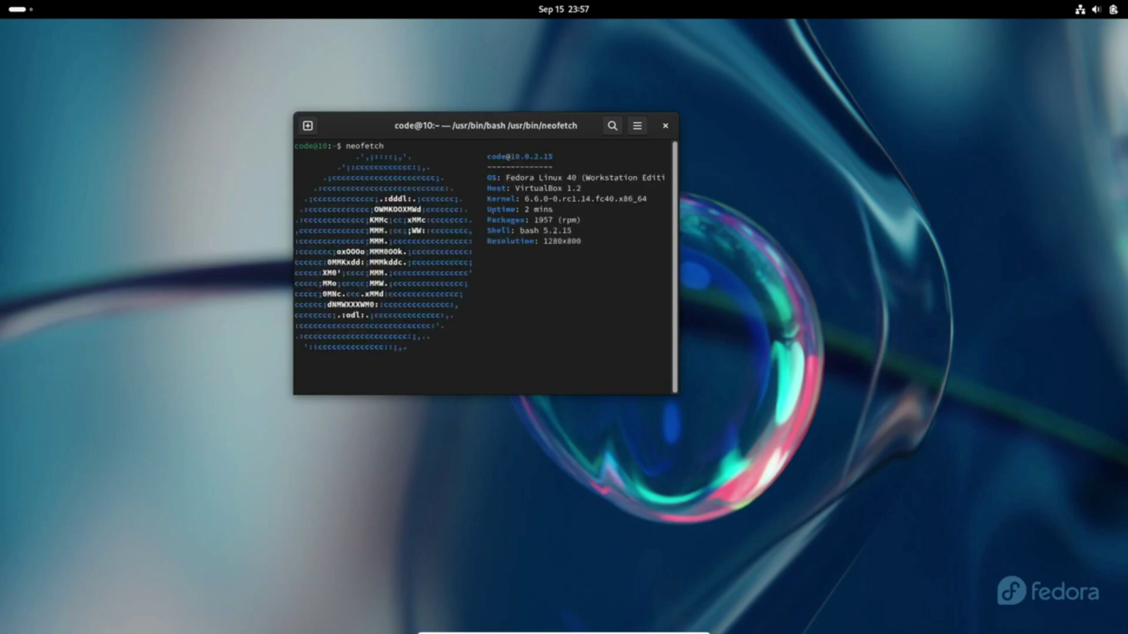
left_click_drag(668, 241, 502, 240)
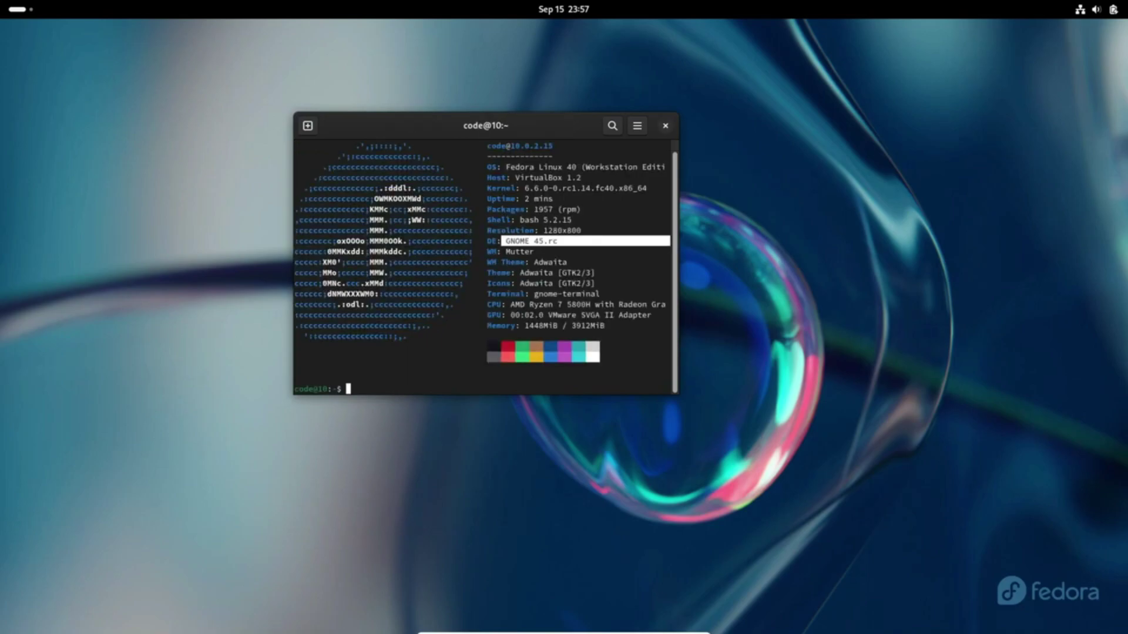
key("ctrl+d")
key("super")
- Move to the neighbouring workspace and launch Files with Super+E
key("super+Page_Up")
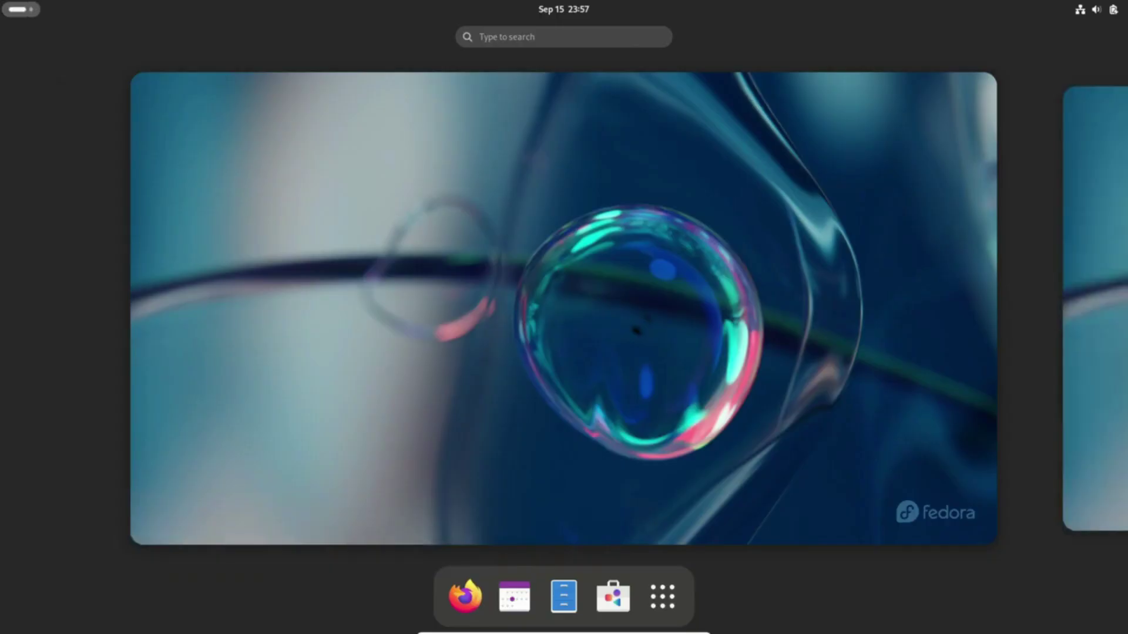
key("super+Page_Down")
key("super+Page_Up")
key("super")
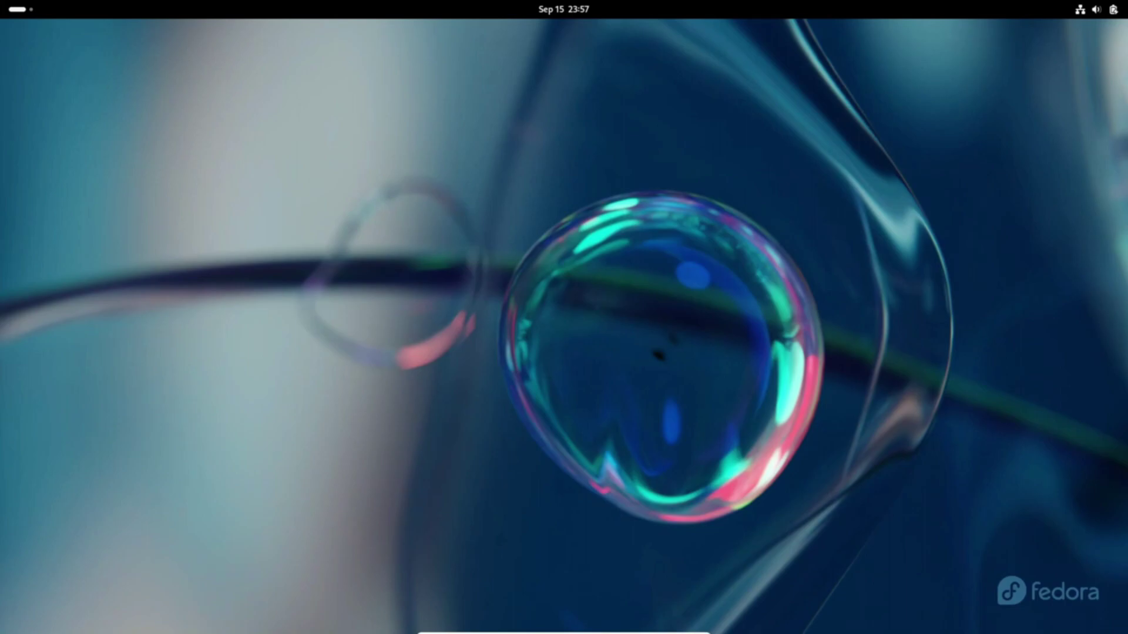
key("super+e")
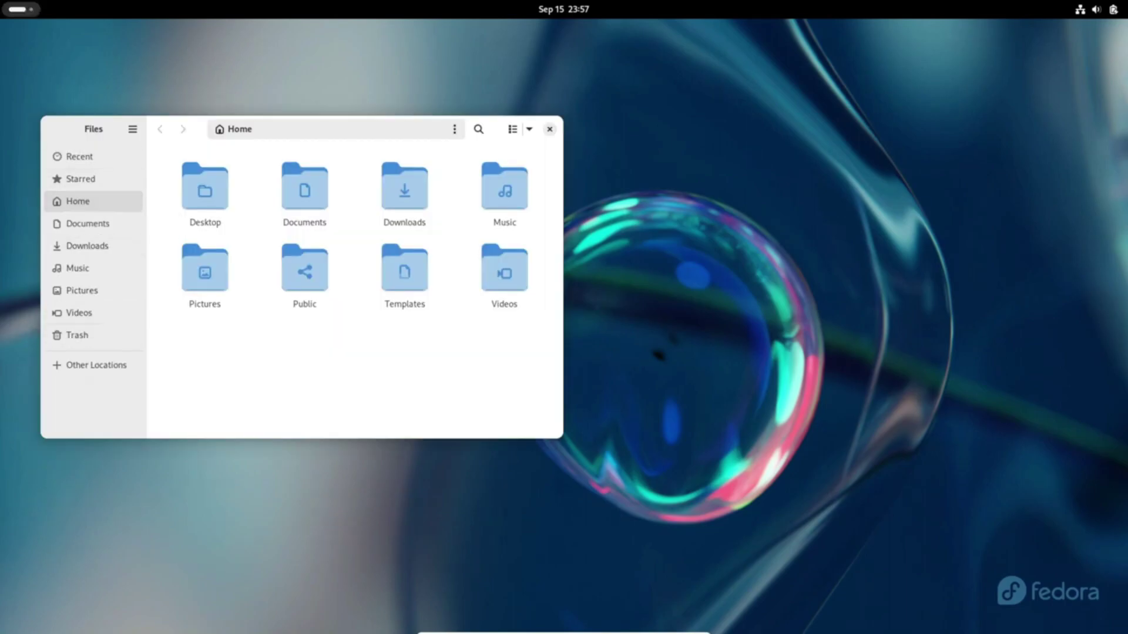
- Launch Calendar from the dash and Settings from the app grid
key("super")
left_click(564, 597)
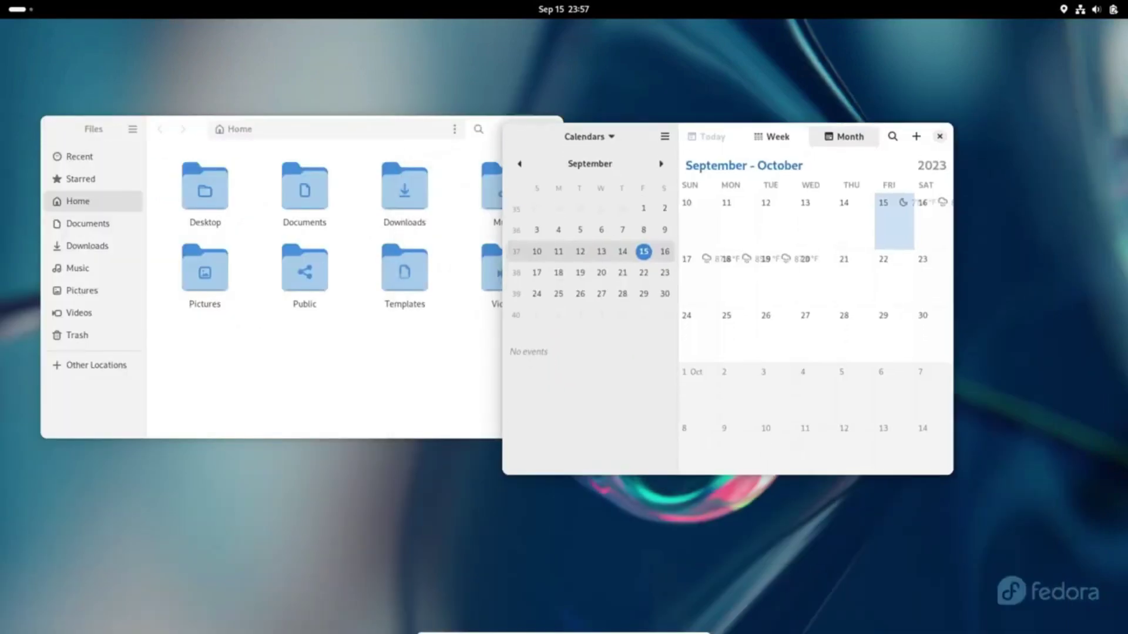
key("super")
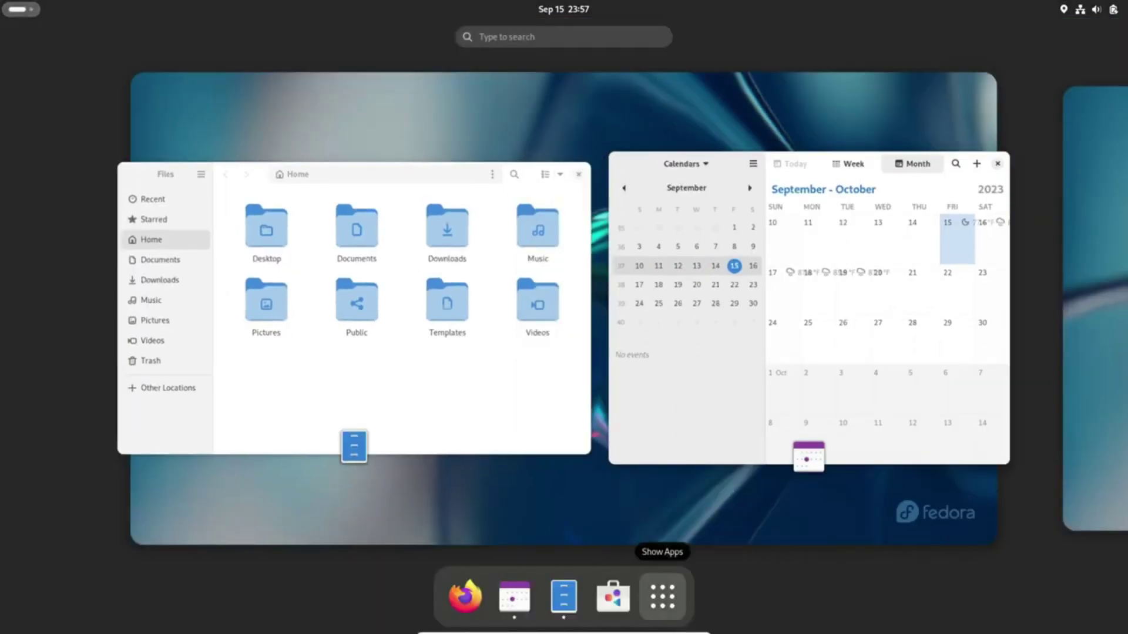
key("super")
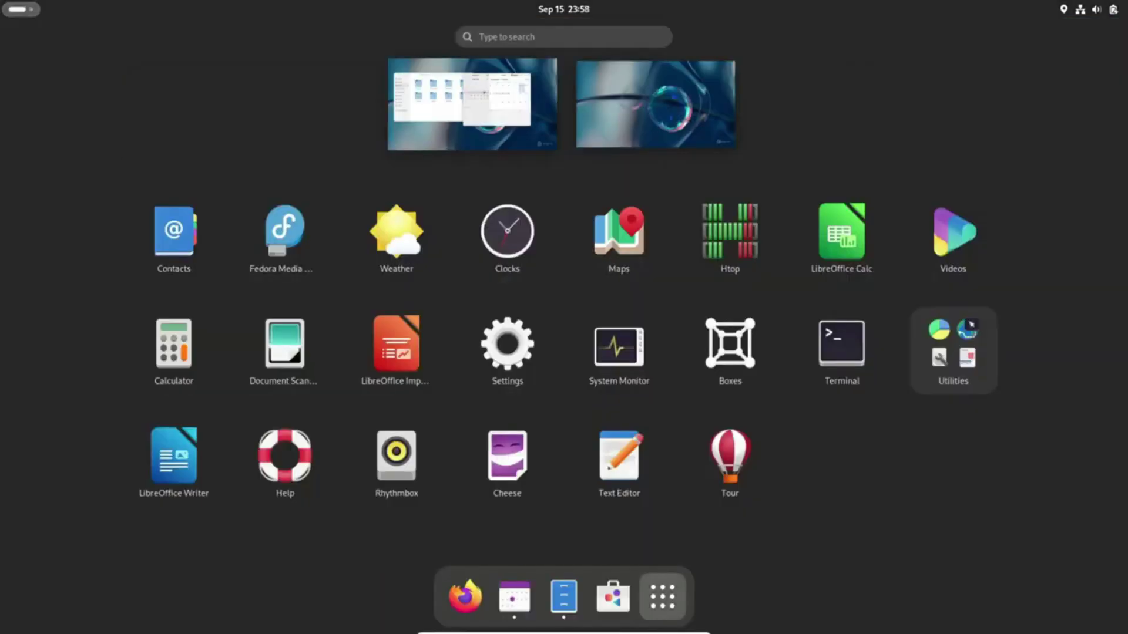
left_click(507, 343)
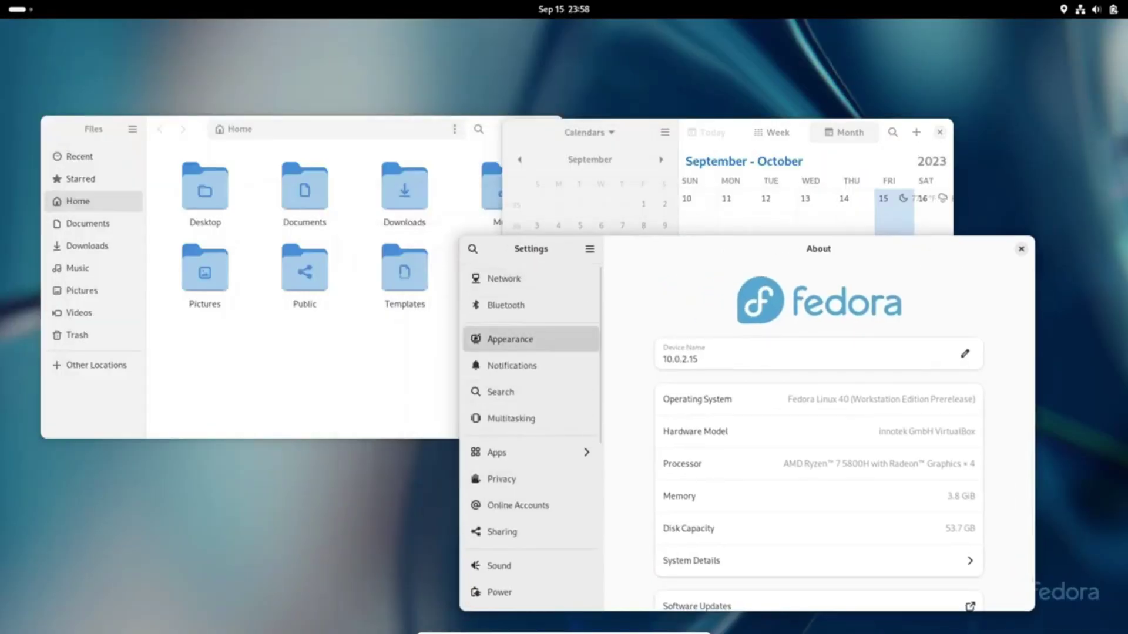
- Browse the Appearance page and then the Network page in Settings
left_click(511, 339)
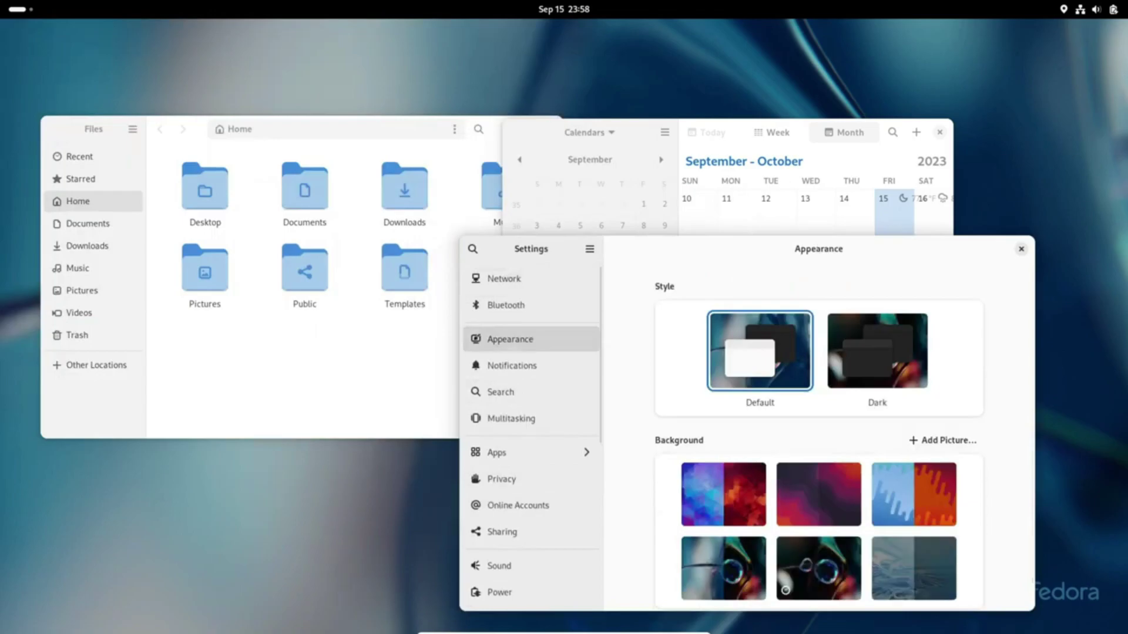
left_click(504, 279)
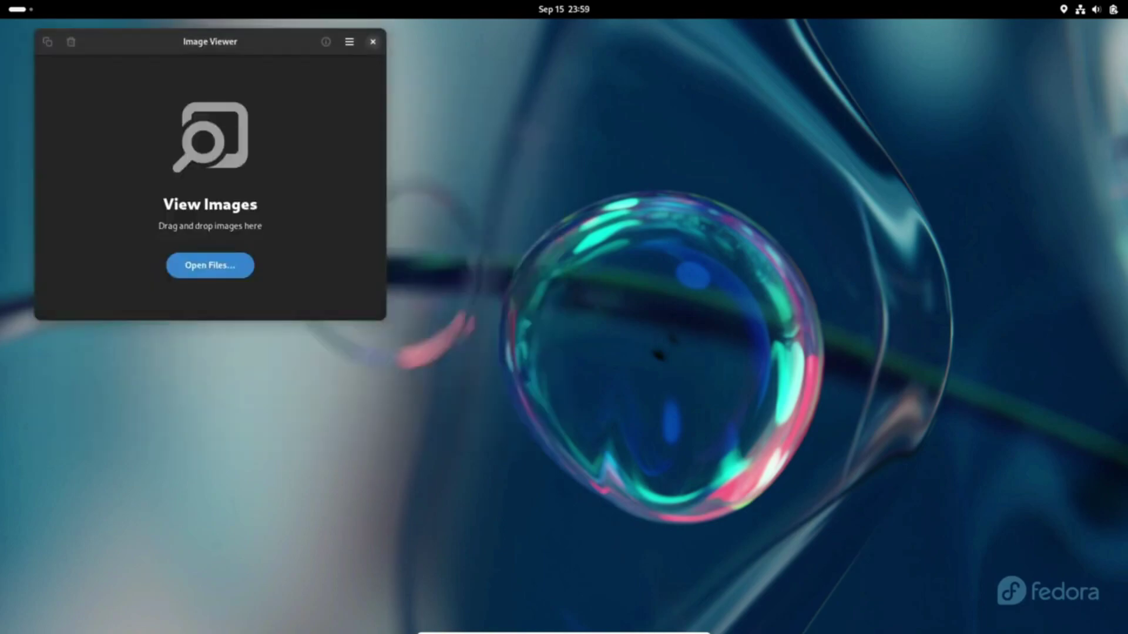
- View and dismiss Image Viewer's About dialog, then quit Image Viewer
left_click(348, 42)
left_click(350, 254)
key("Escape")
key("ctrl+q")
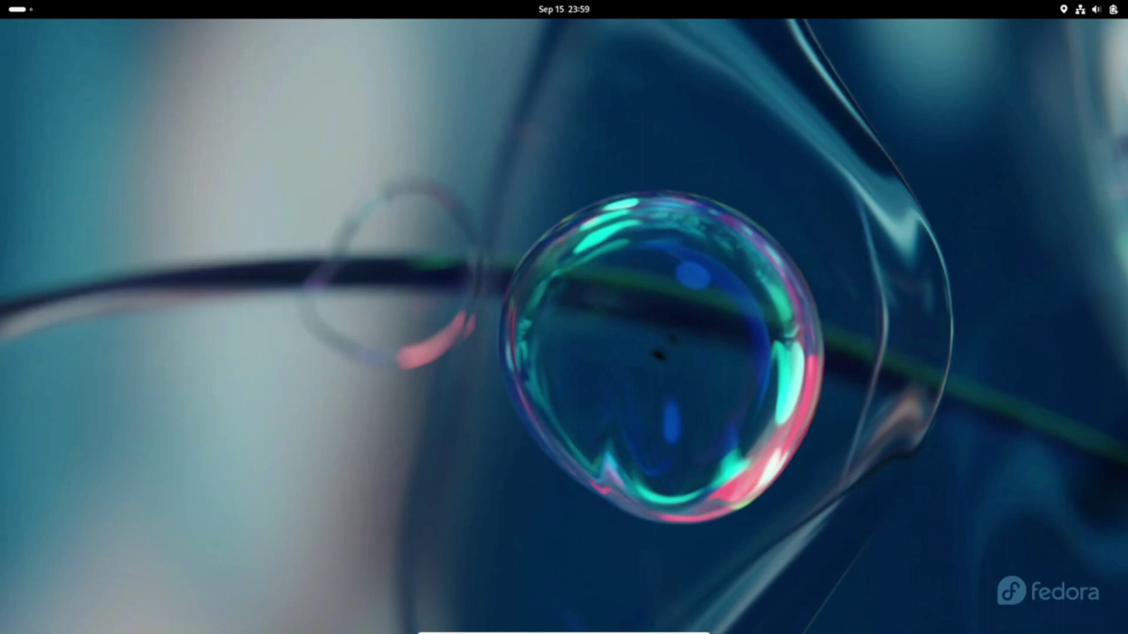
- Open quick settings, then select a screenshot area over the wallpaper bubble
key("super+s")
key("Print")
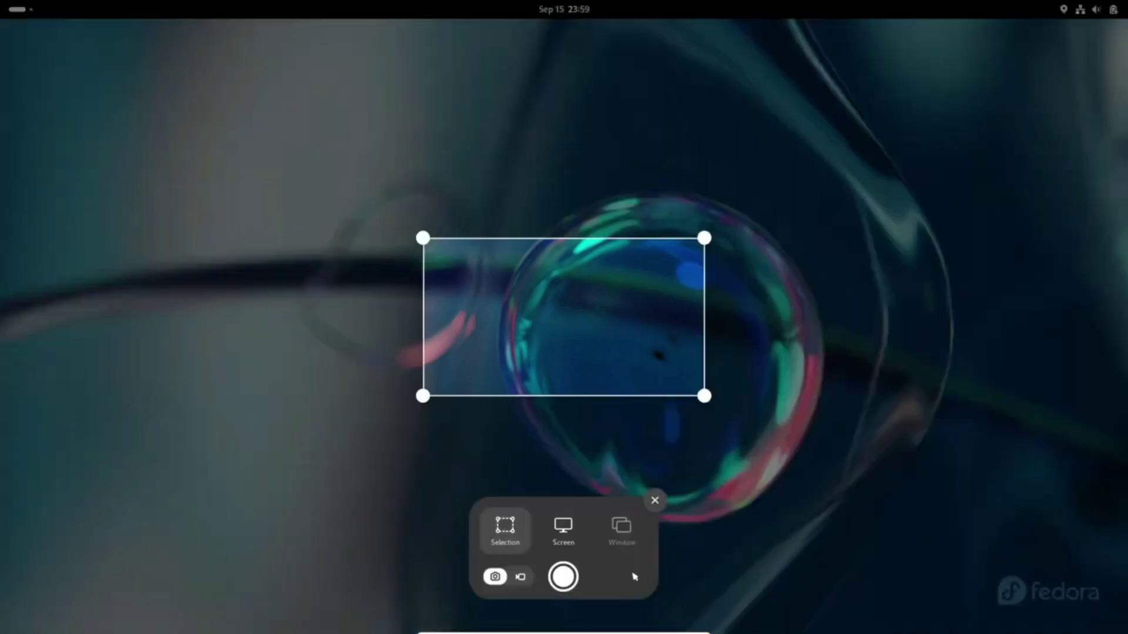
mouse_move(227, 142)
left_mouse_down()
mouse_move(758, 427)
mouse_move(501, 209)
left_mouse_up()
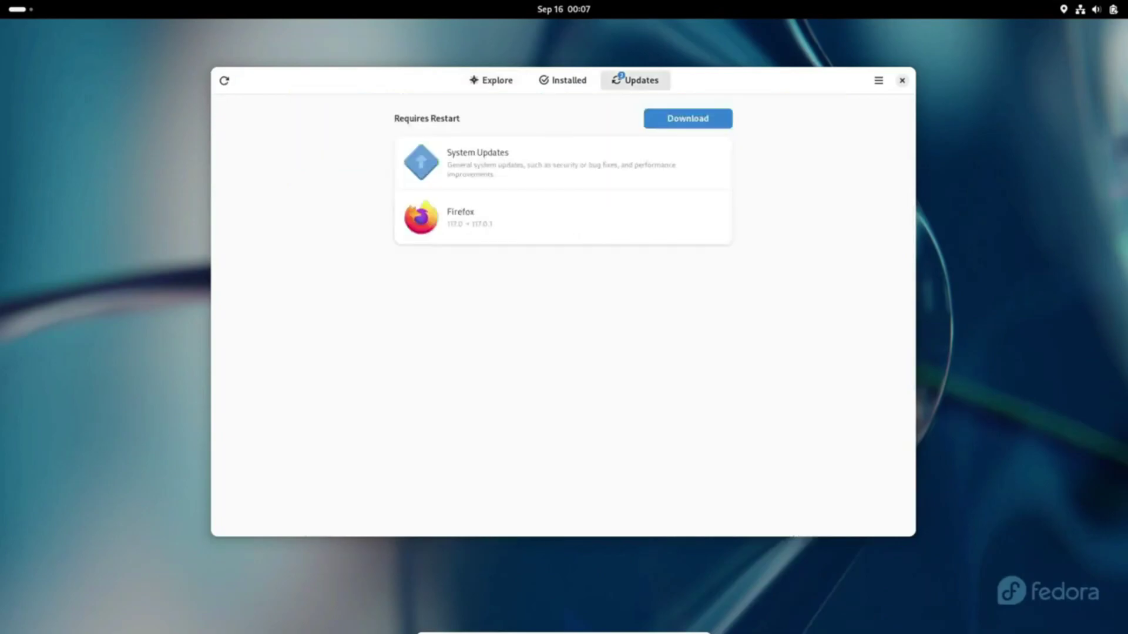
- Close the Software Updates window listing System Updates and Firefox
left_click(901, 80)
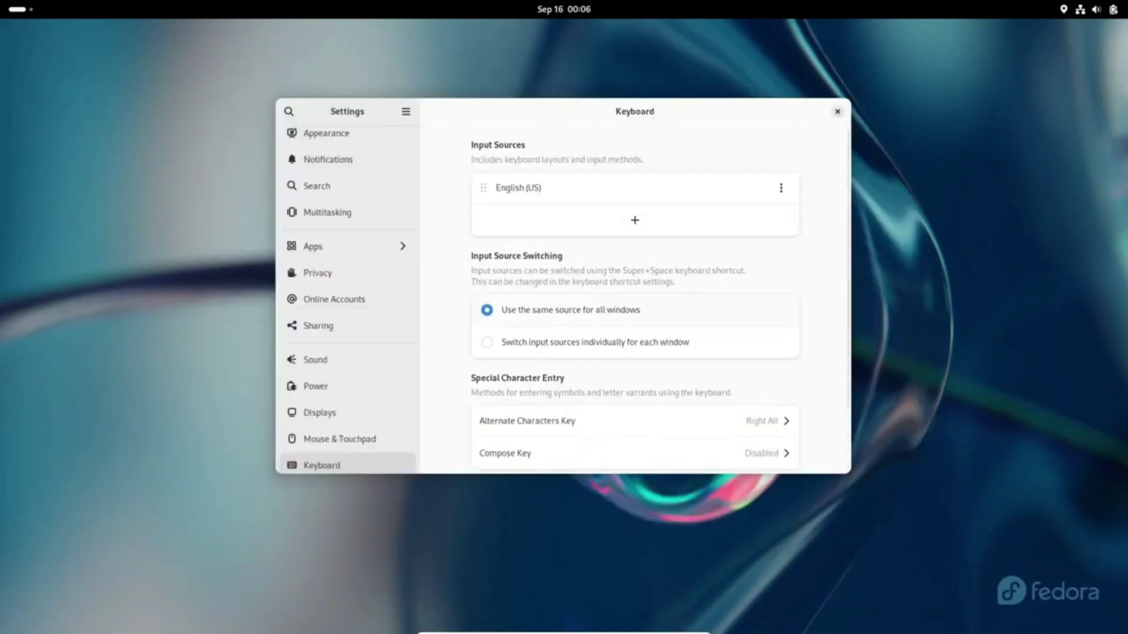
scroll(634, 309, "down", 2)
scroll(634, 309, "up", 2)
scroll(634, 308, "down", 2)
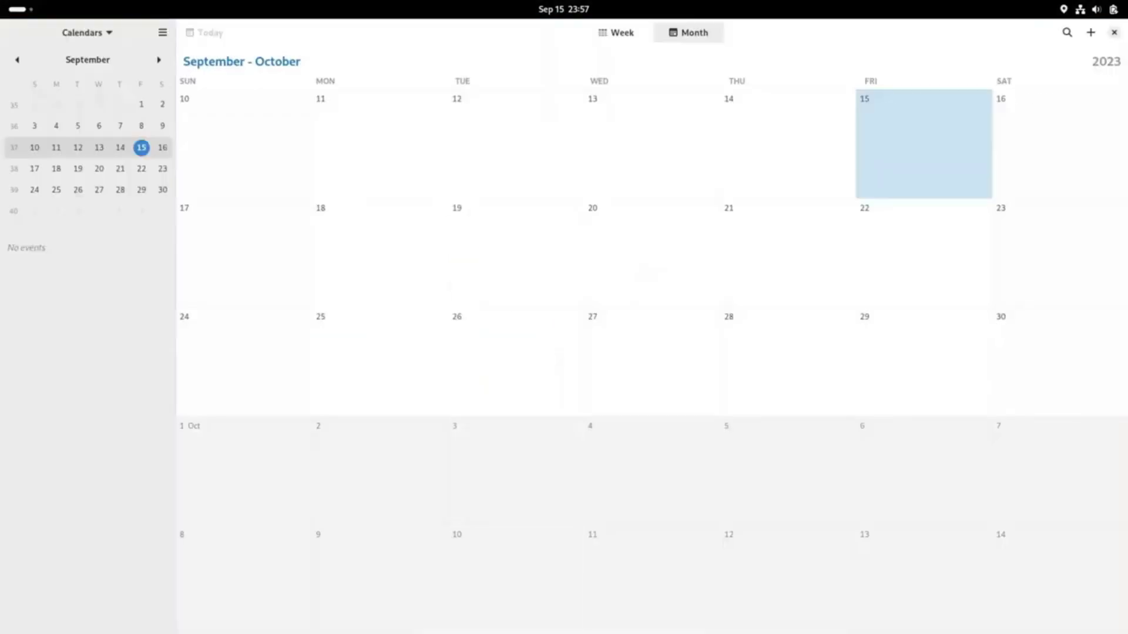
- Open the Activities overview and display the full application grid
key("super")
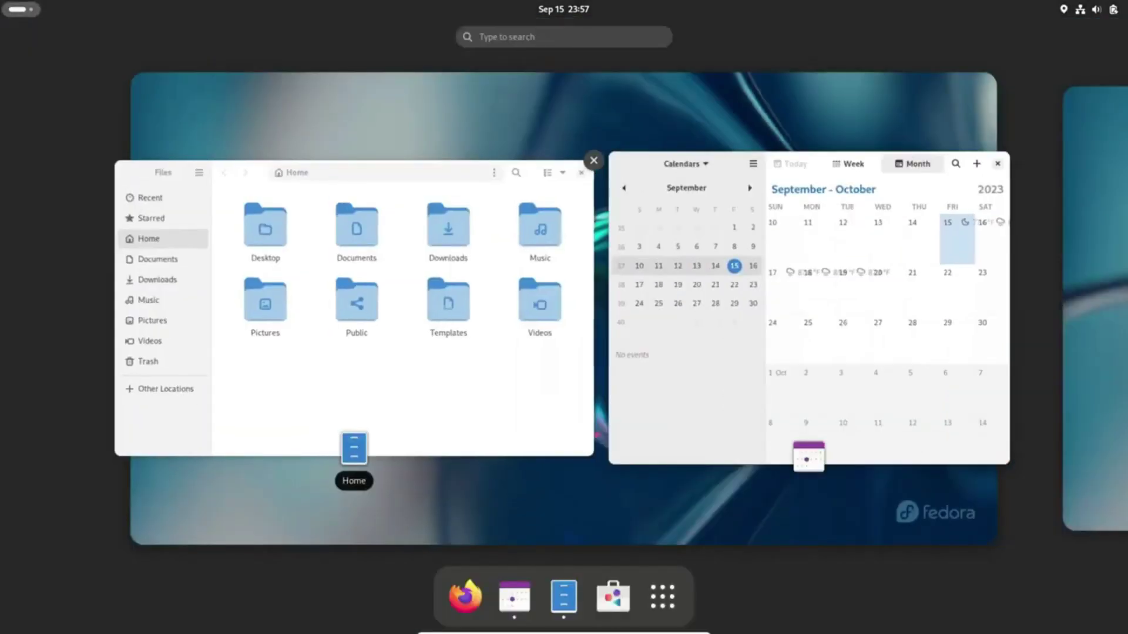
left_click(662, 597)
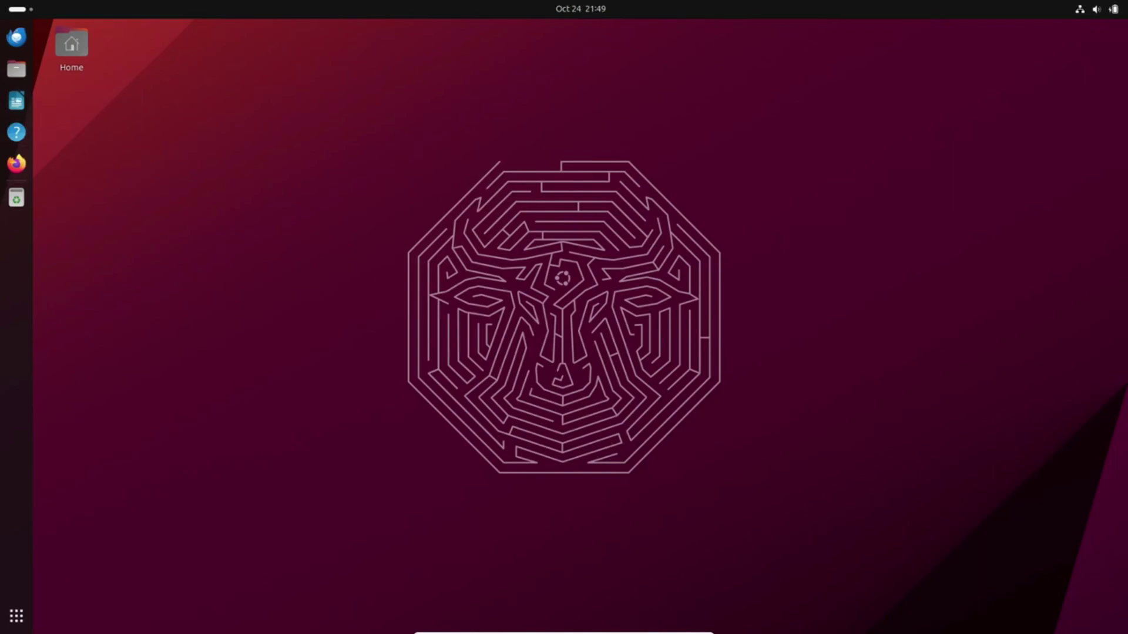
- Toggle Activities, then open and dismiss the date and notifications panel
key("super")
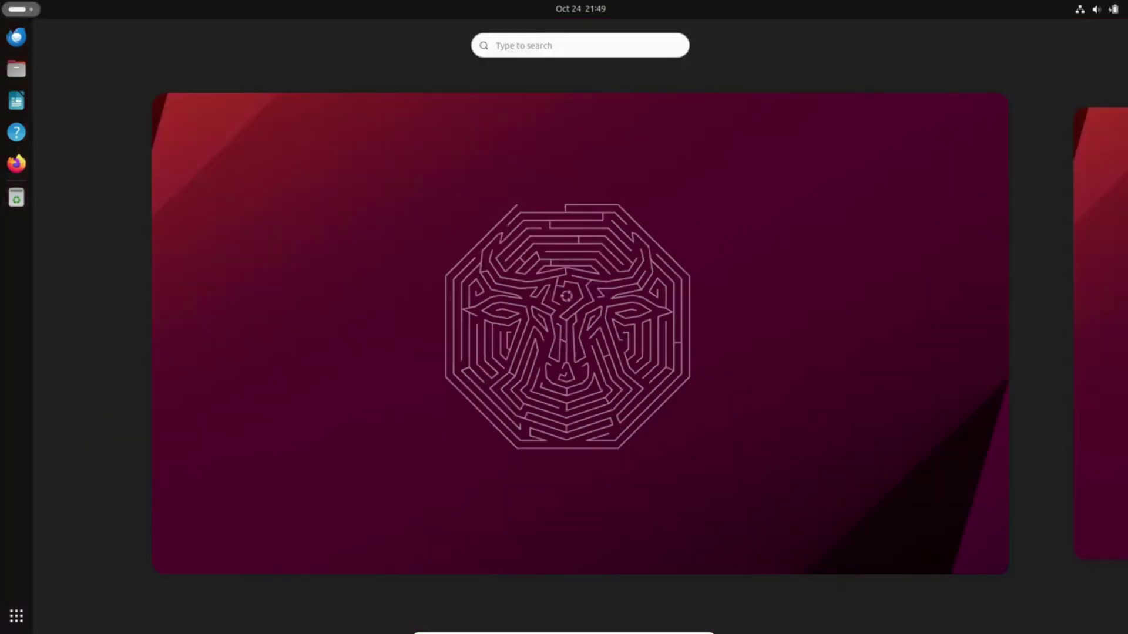
key("super")
key("super+v")
key("Escape")
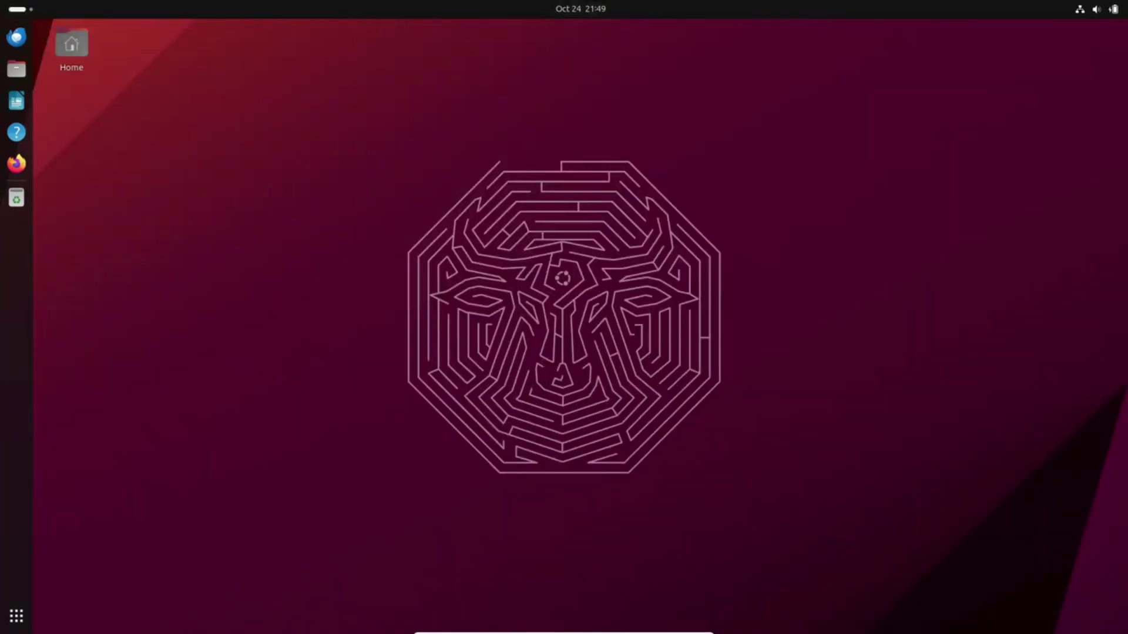
- Expand and collapse Sound Output in quick settings, then show the app grid
key("Return")
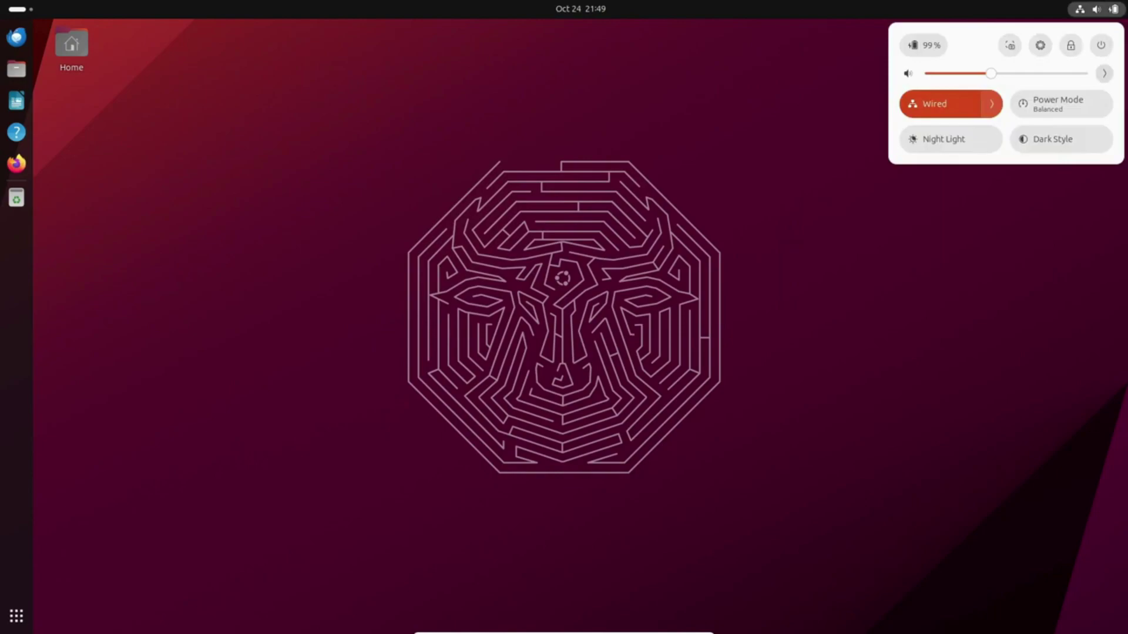
key("Return")
key("Escape")
key("Escape")
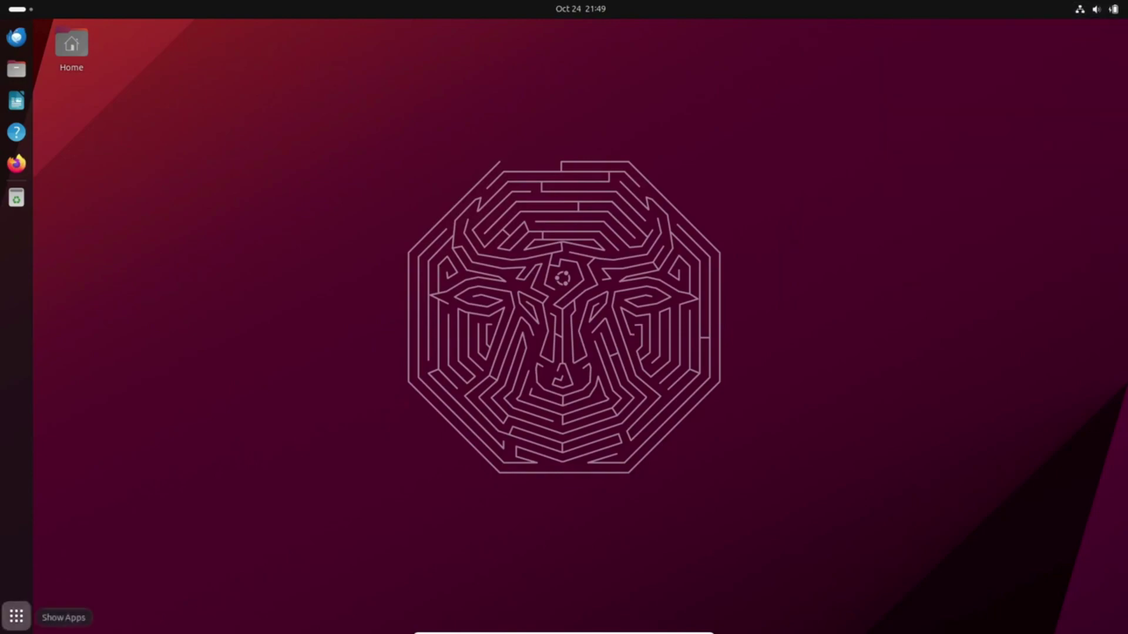
left_click(16, 616)
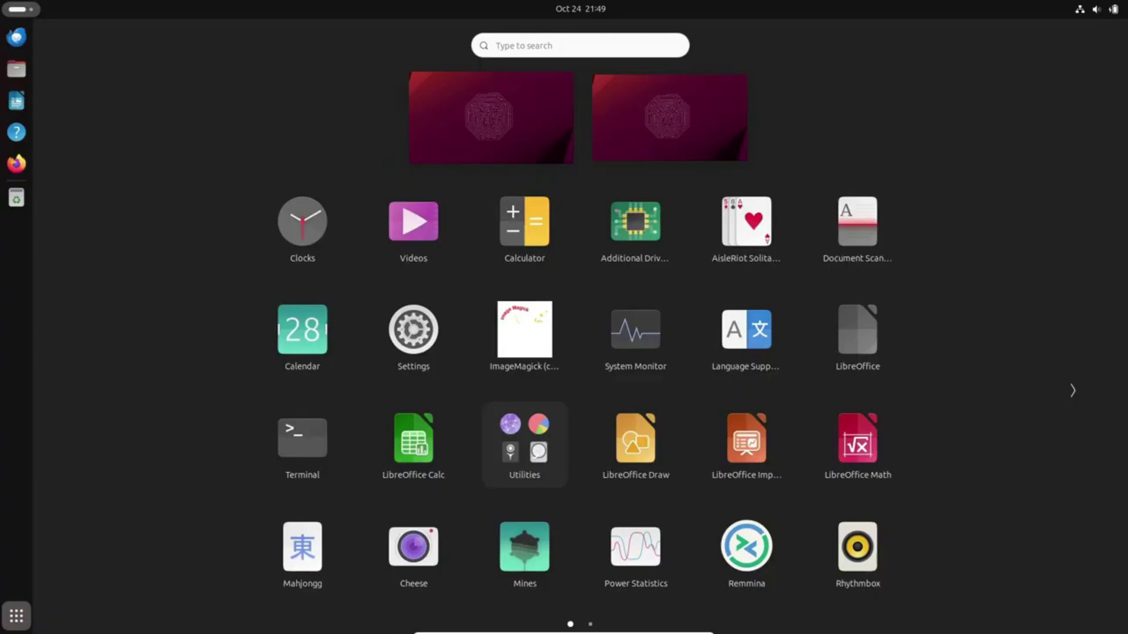